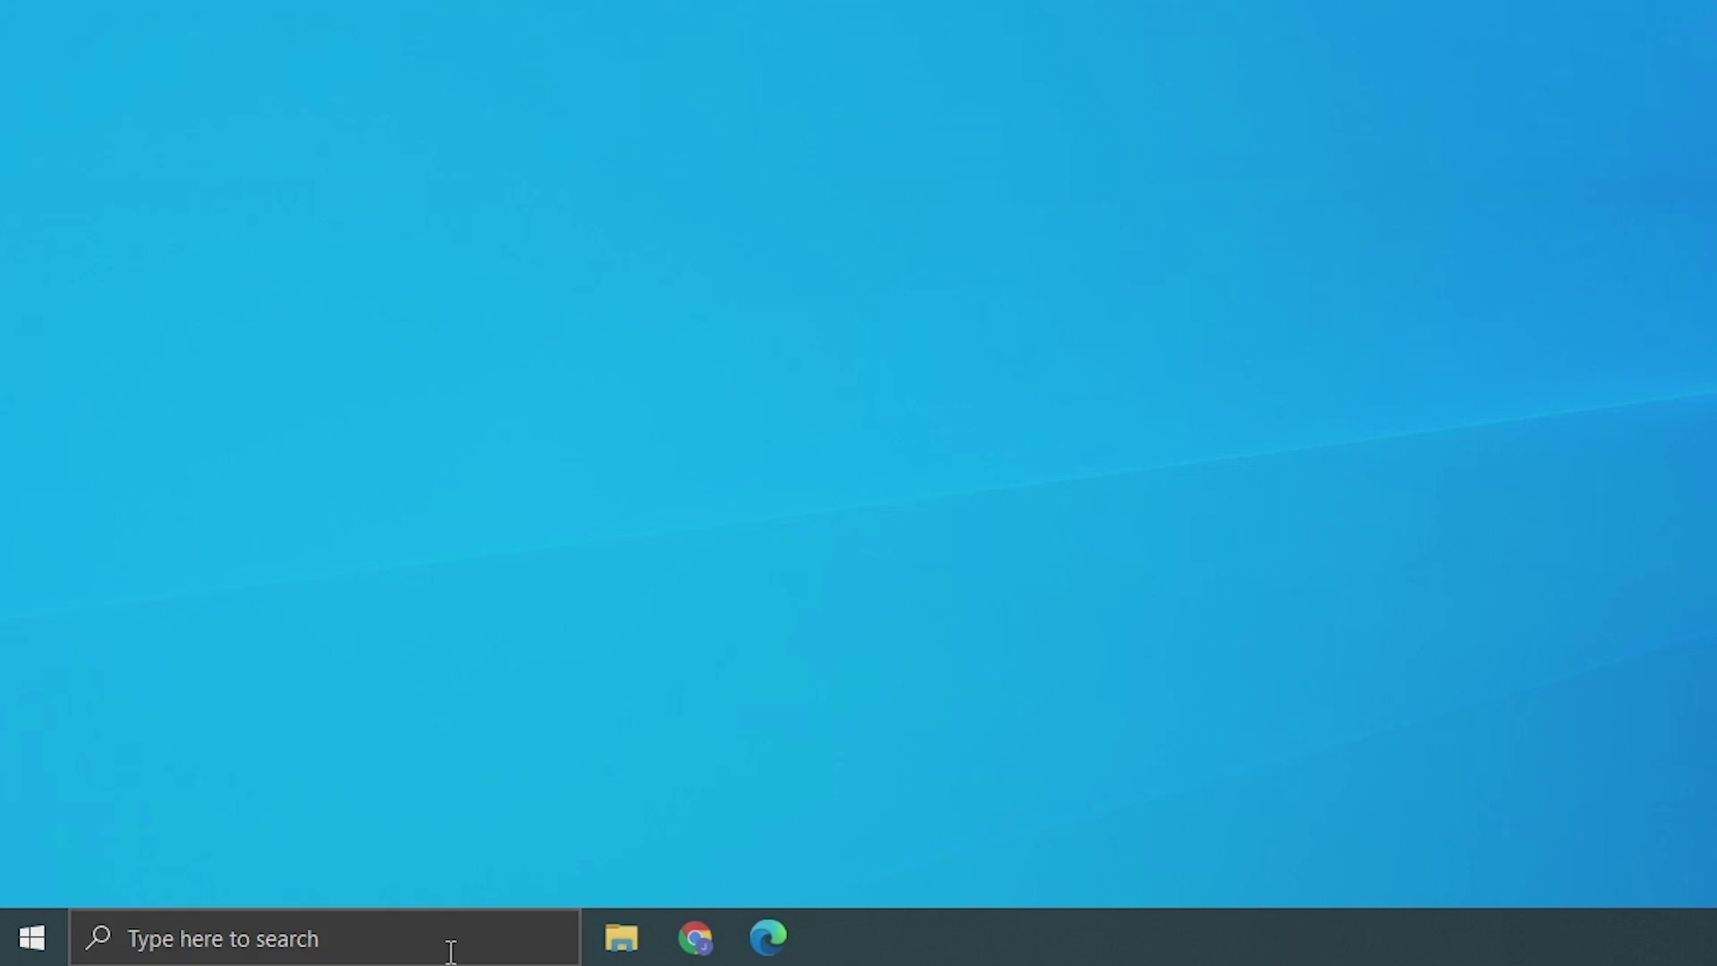
# - Search Windows for 'mouse' and open the Mouse page in Settings
pyautogui.click(447, 948)
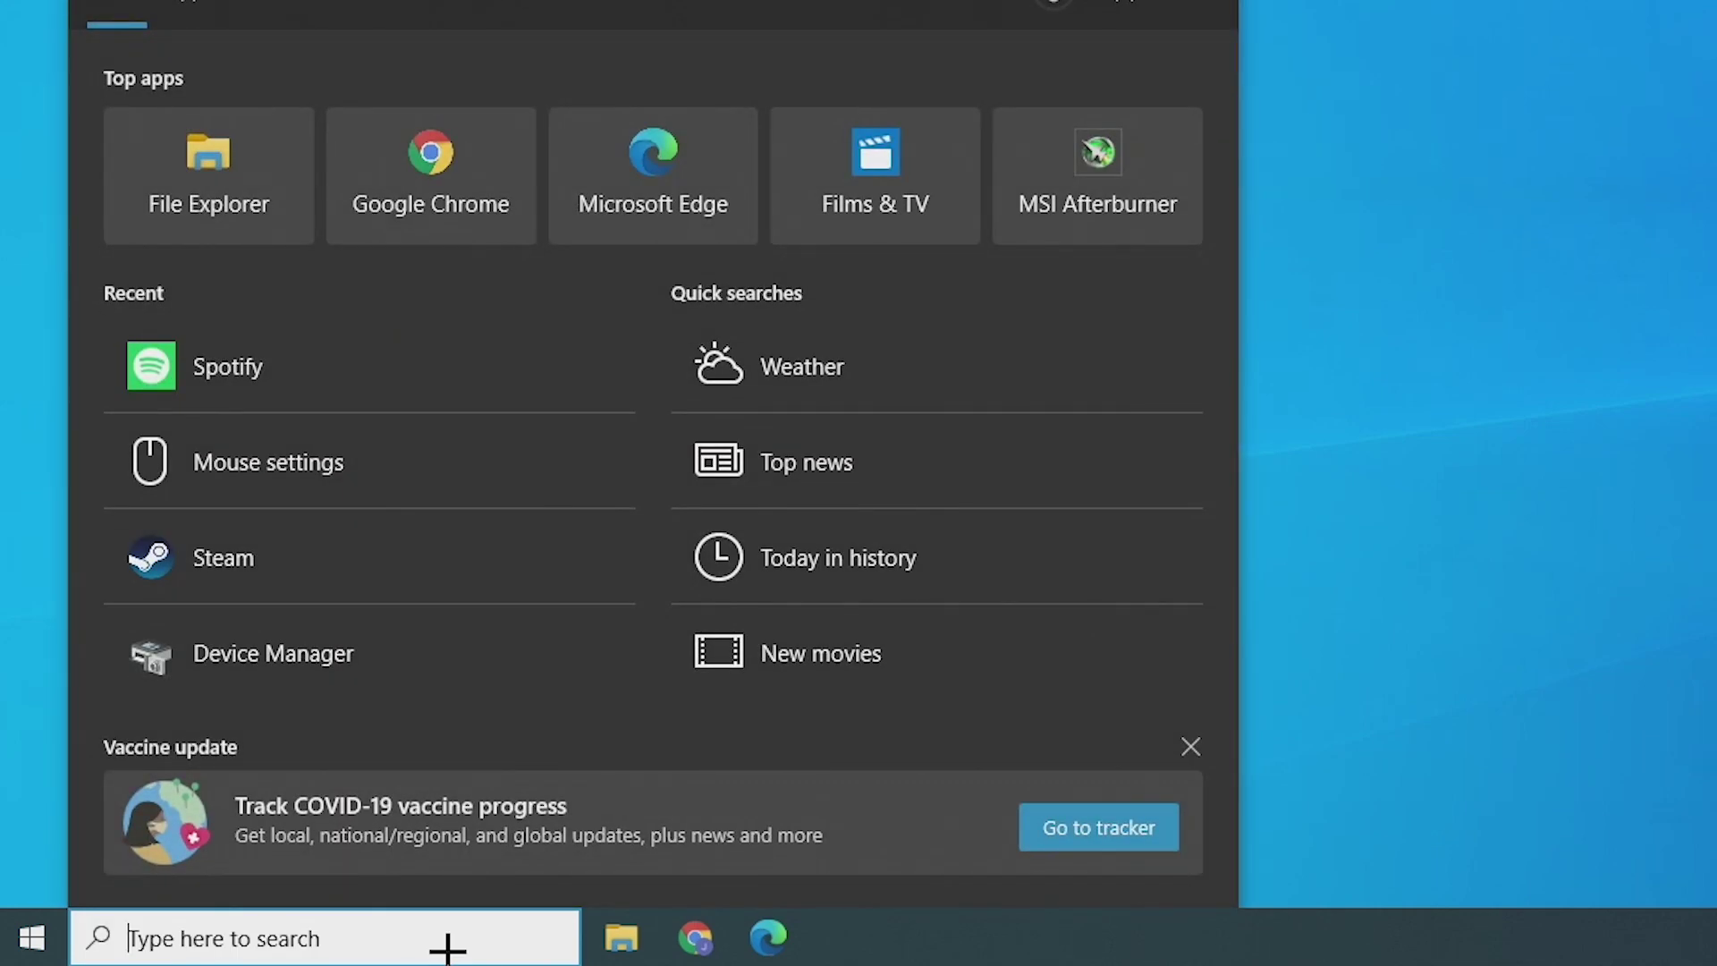
pyautogui.write('moi')
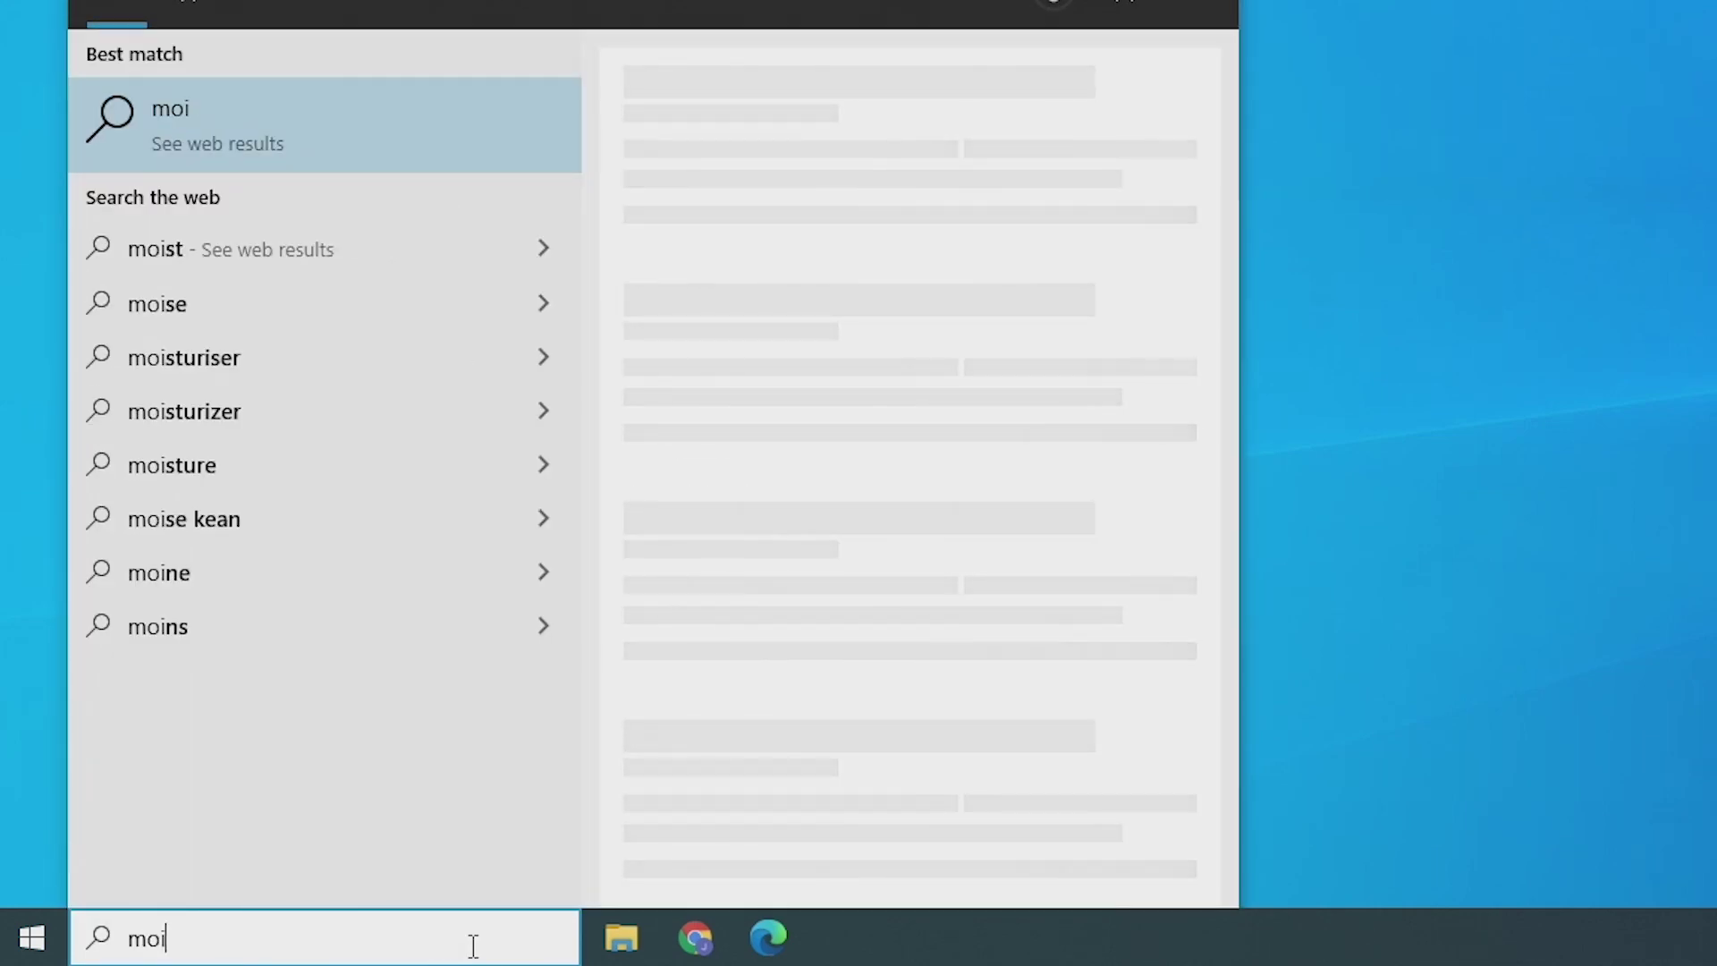
pyautogui.press('BackSpace')
pyautogui.write('use')
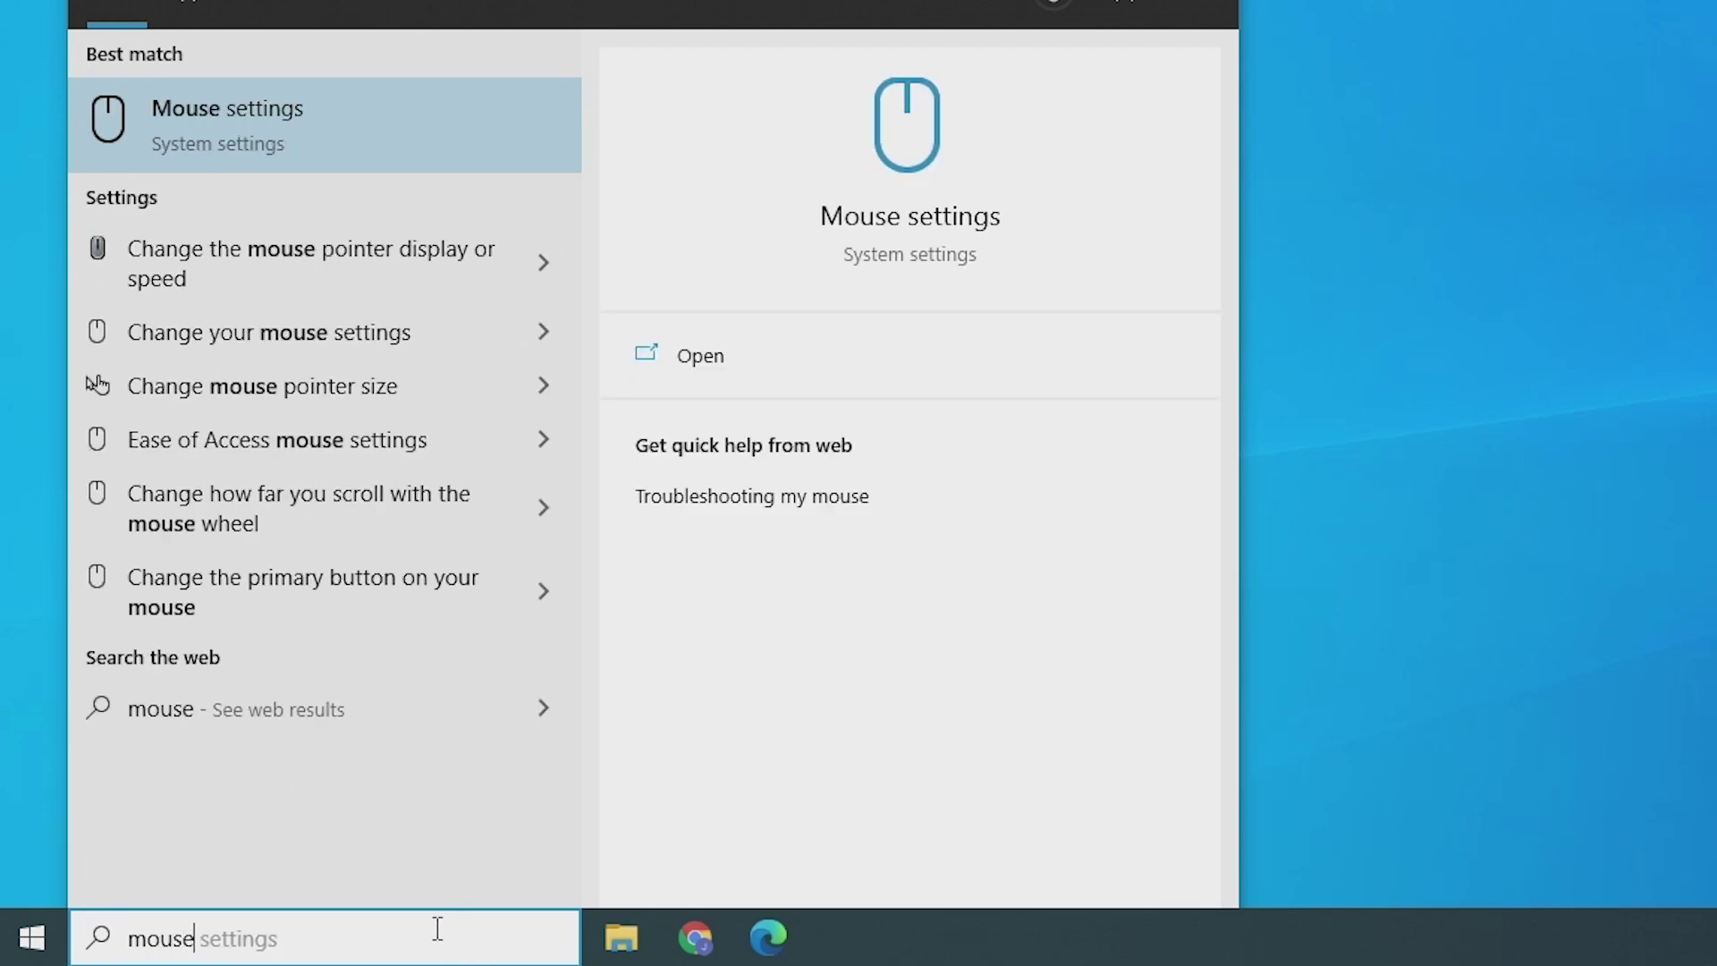
pyautogui.click(277, 130)
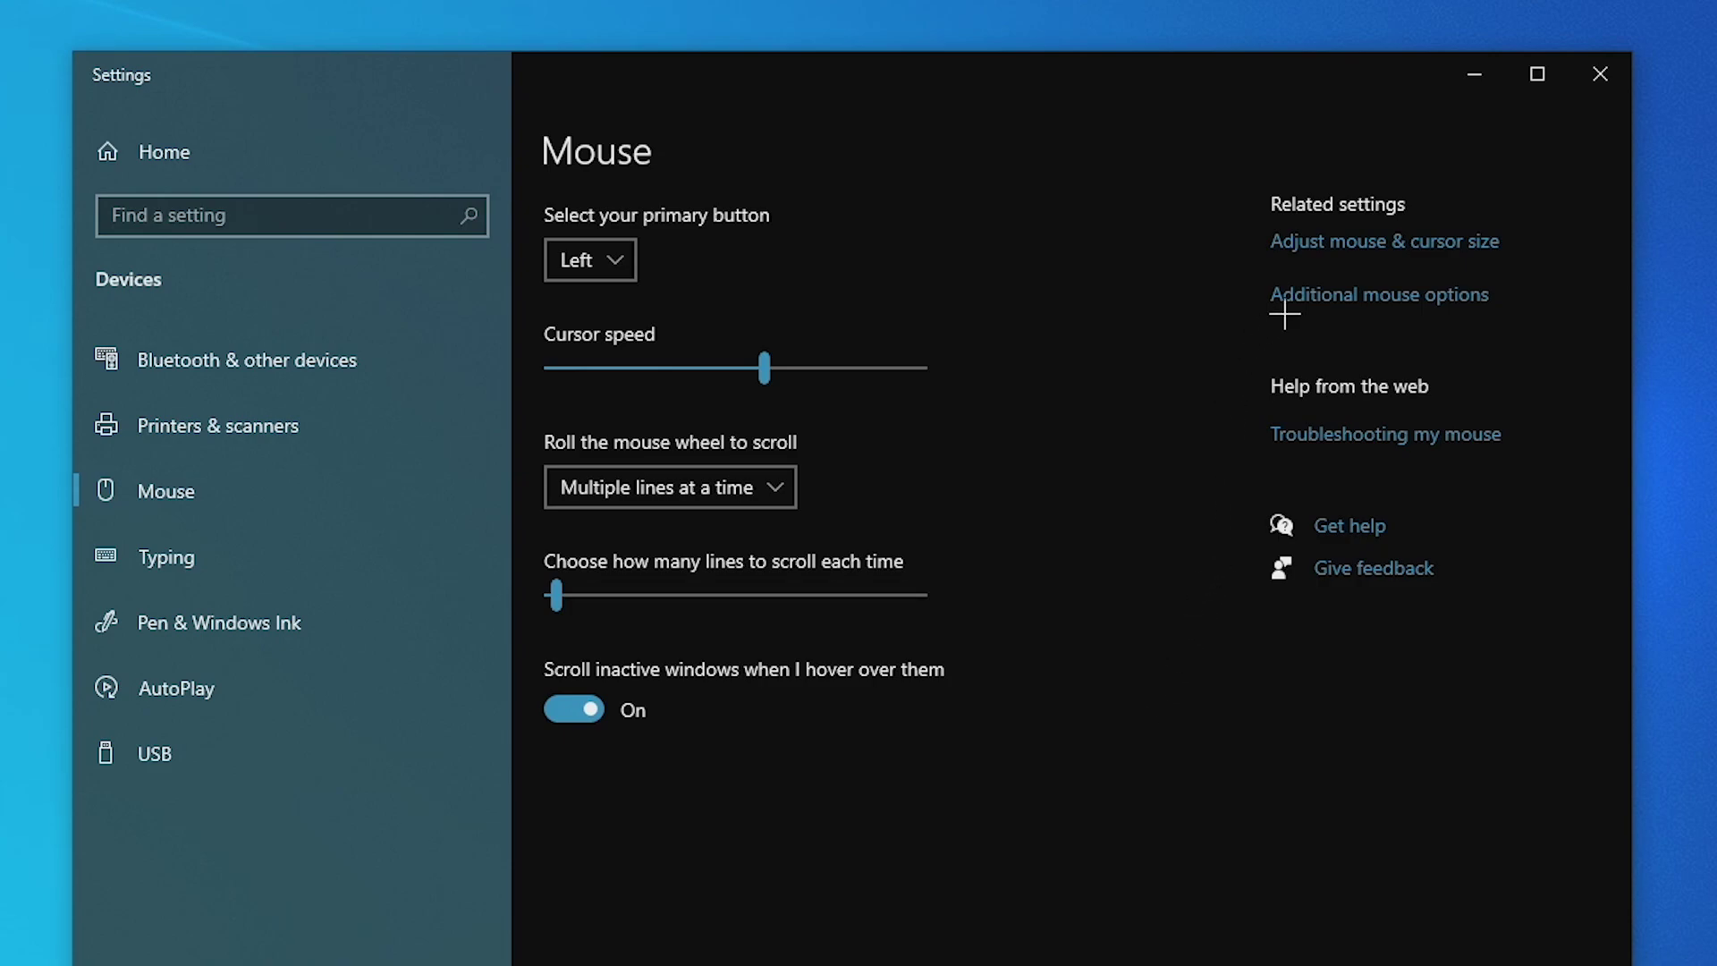
# - Untick Enhance pointer precision in Mouse Properties Pointer Options, then apply and confirm with OK
pyautogui.click(1401, 295)
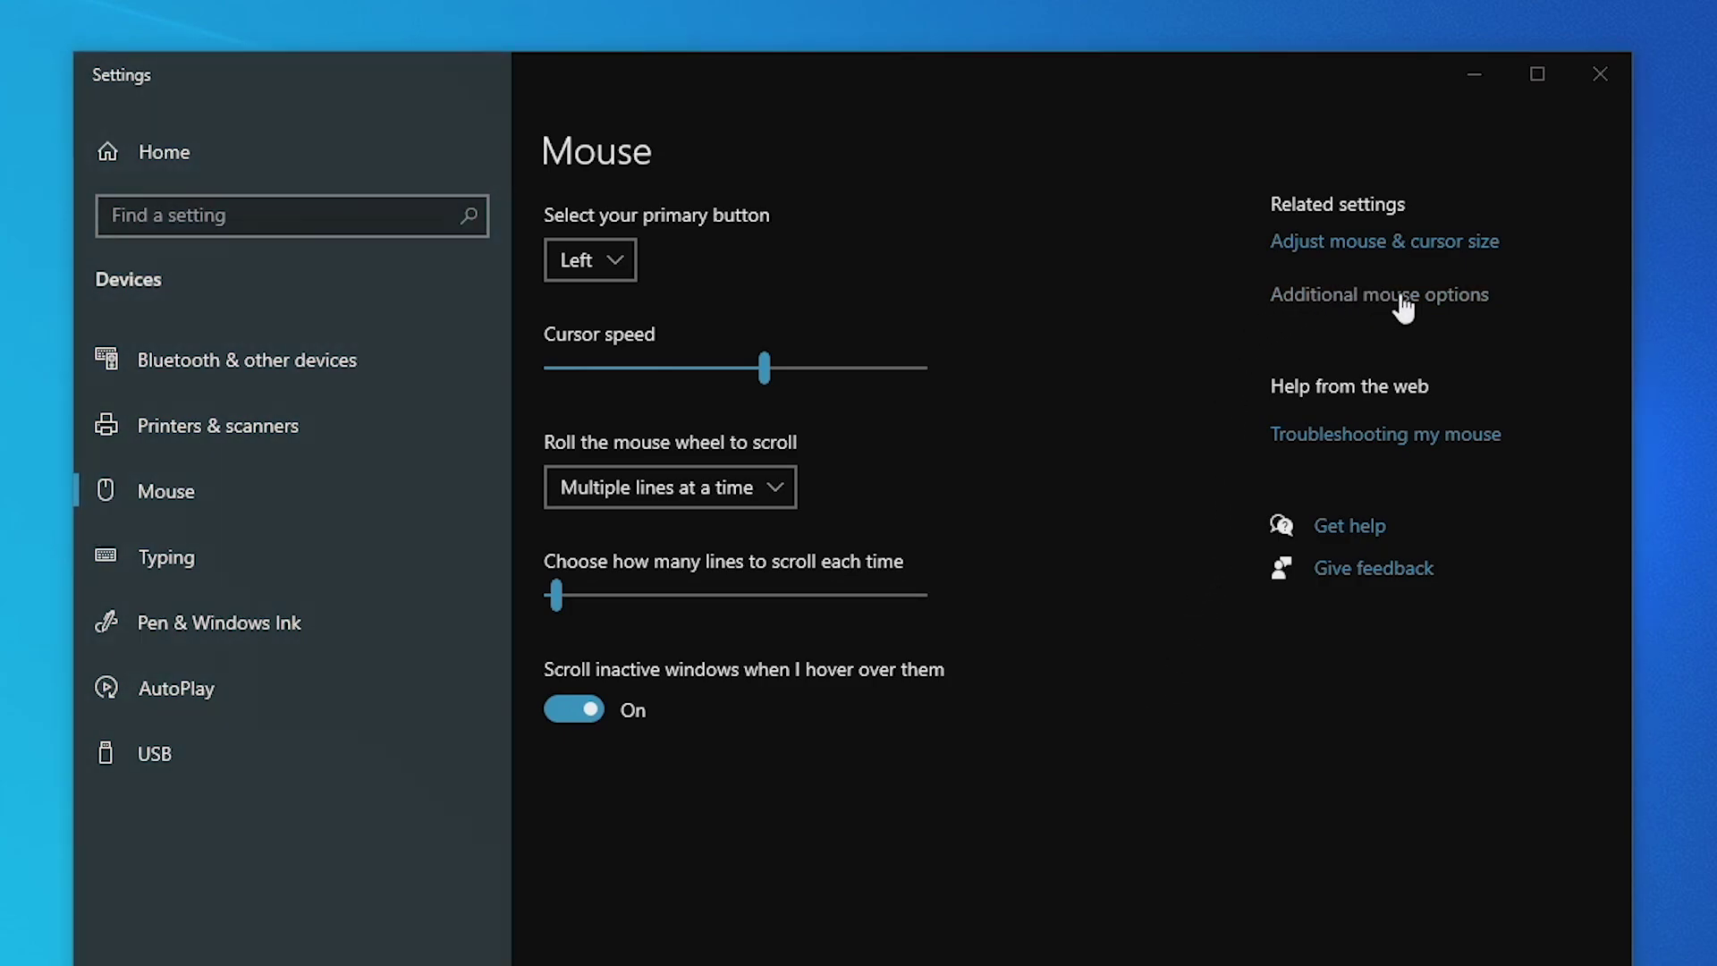
pyautogui.moveTo(54, 7); pyautogui.dragTo(828, 377)
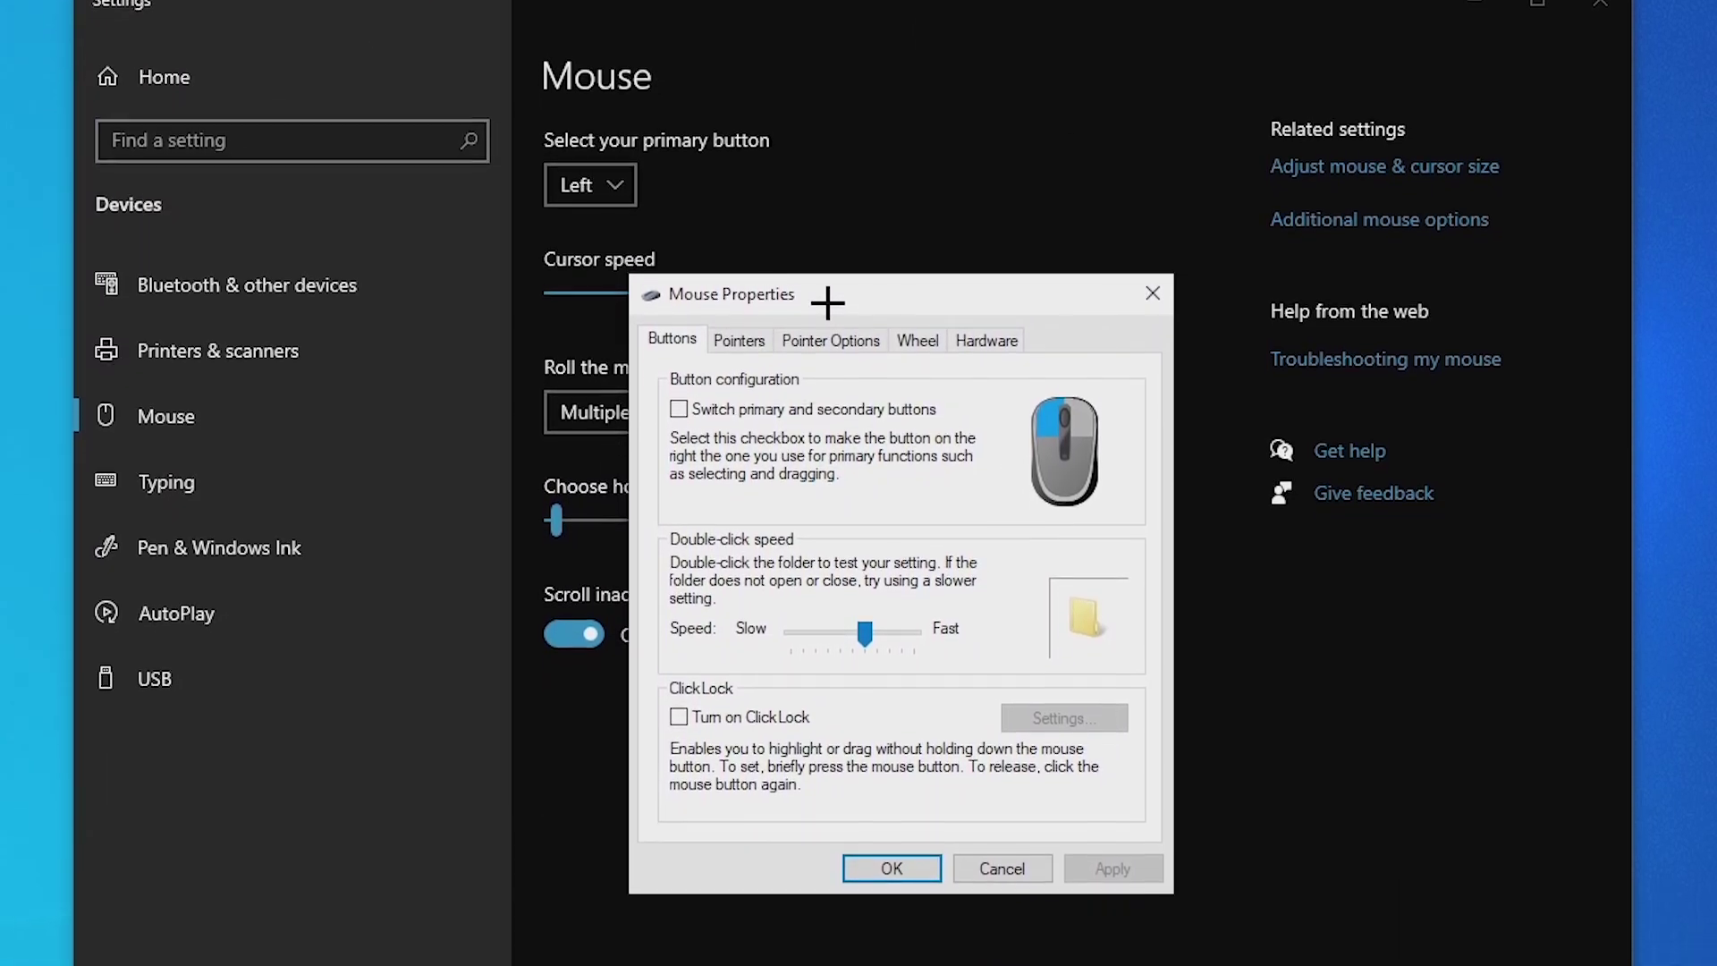
pyautogui.click(828, 301)
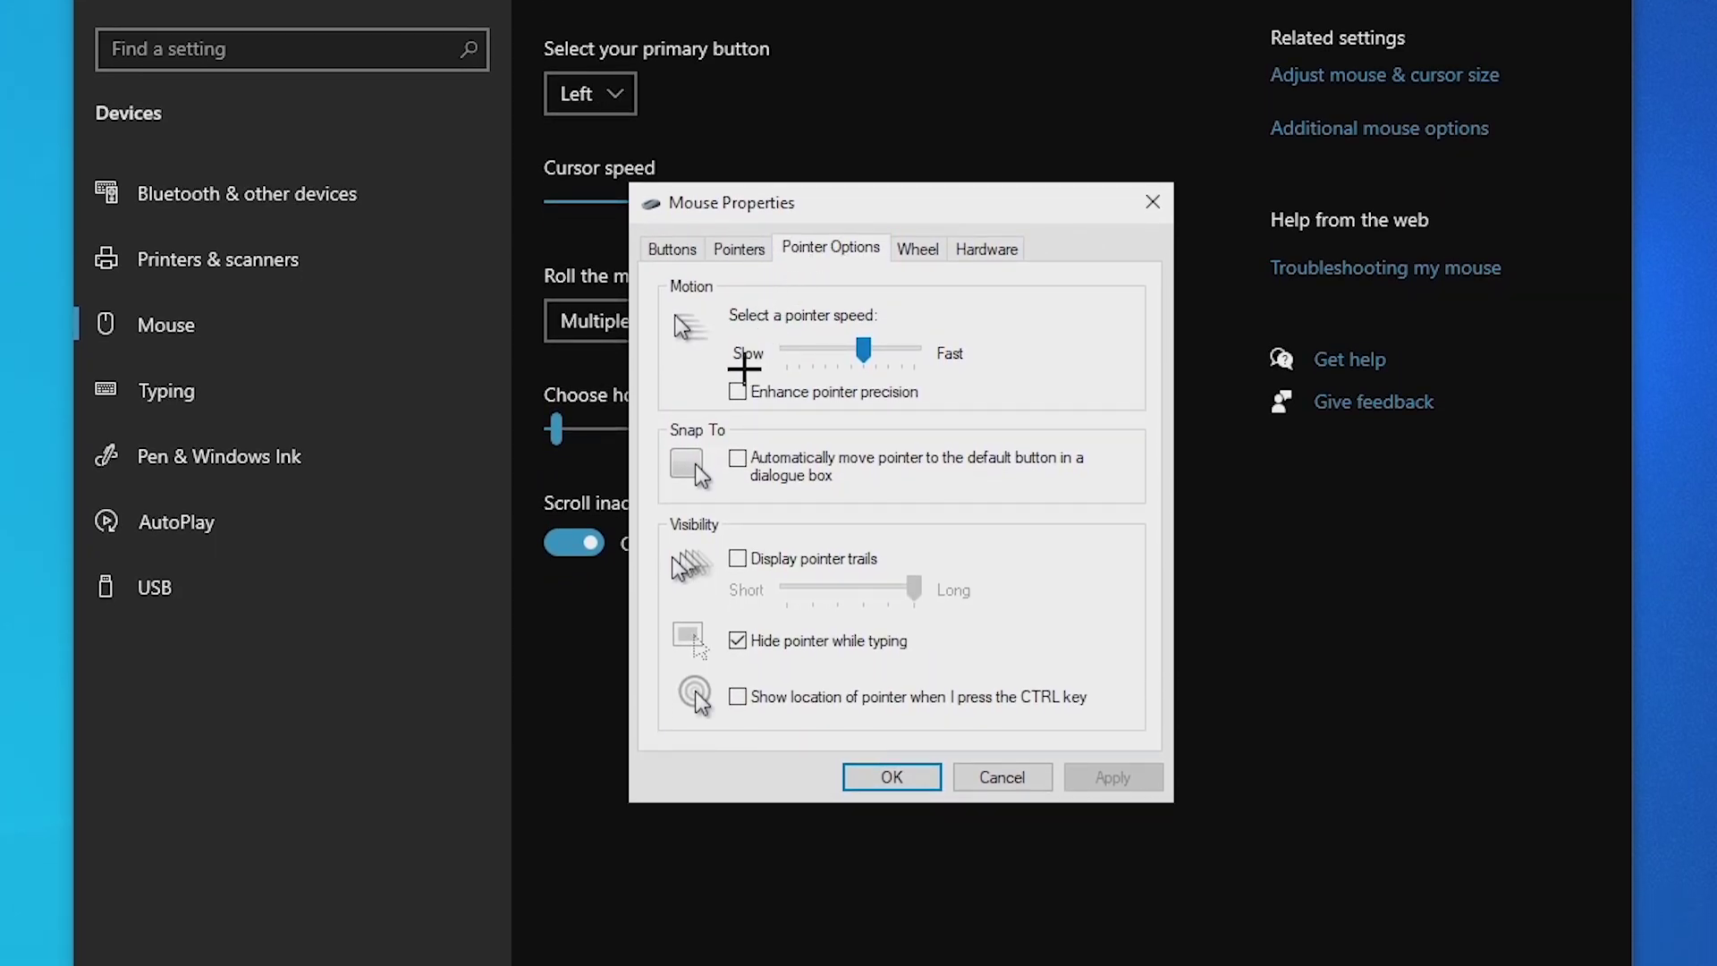
pyautogui.click(736, 392)
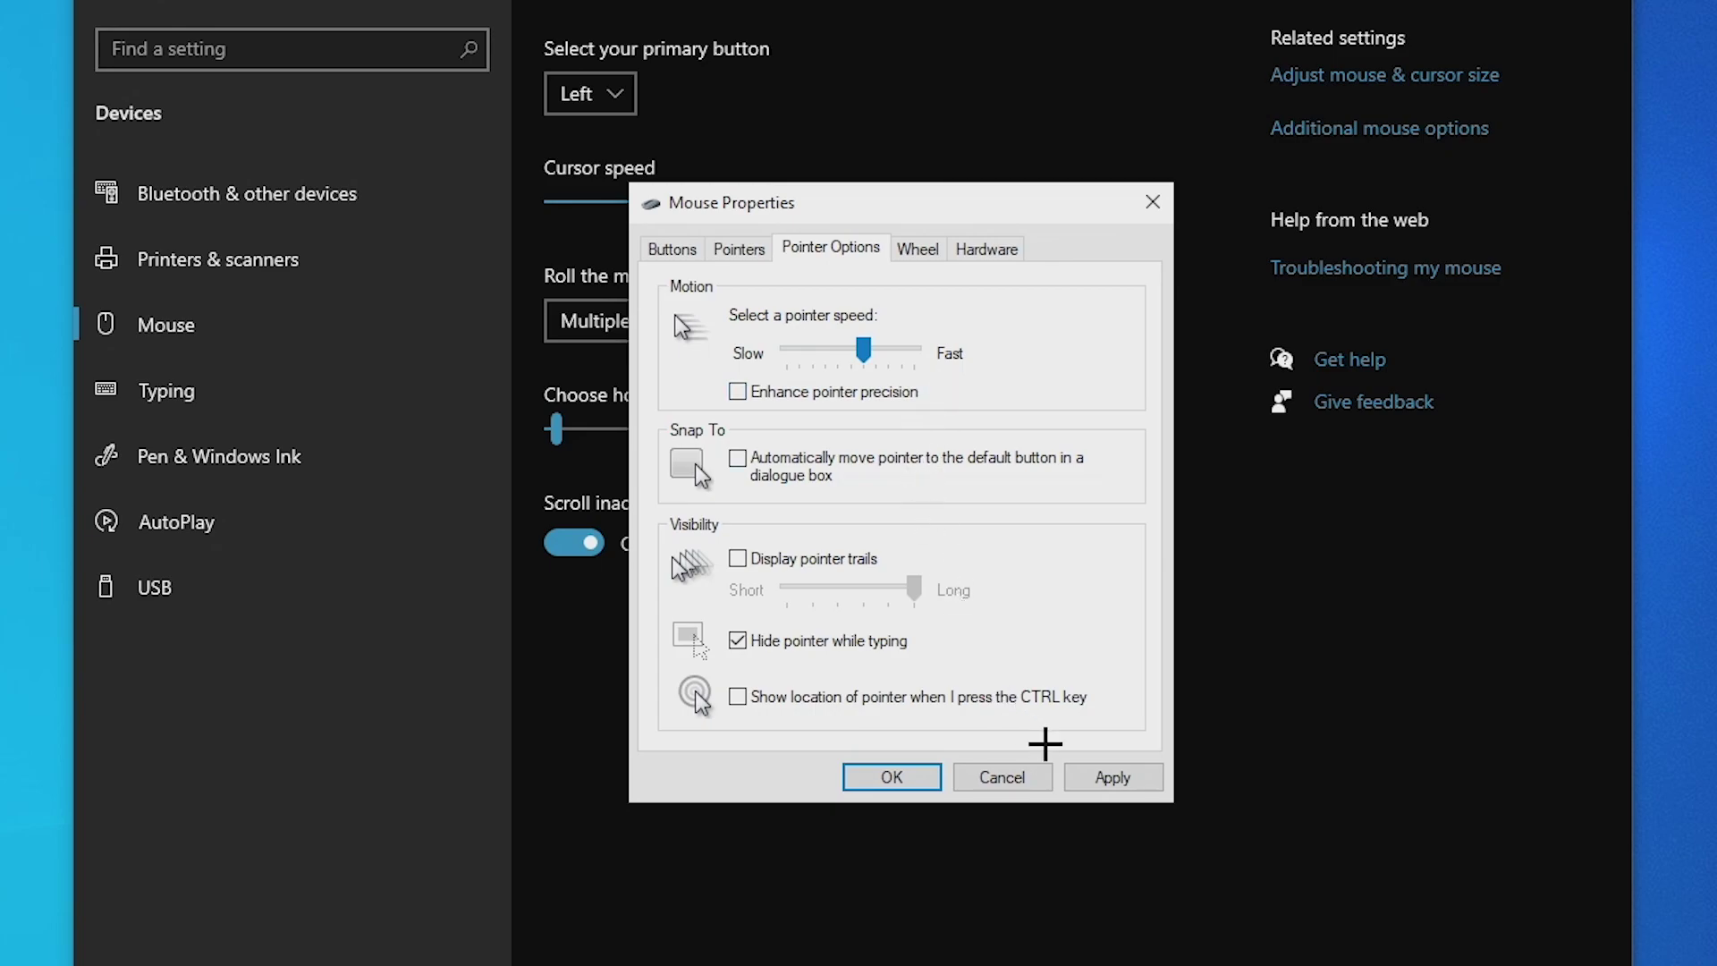
pyautogui.click(1092, 778)
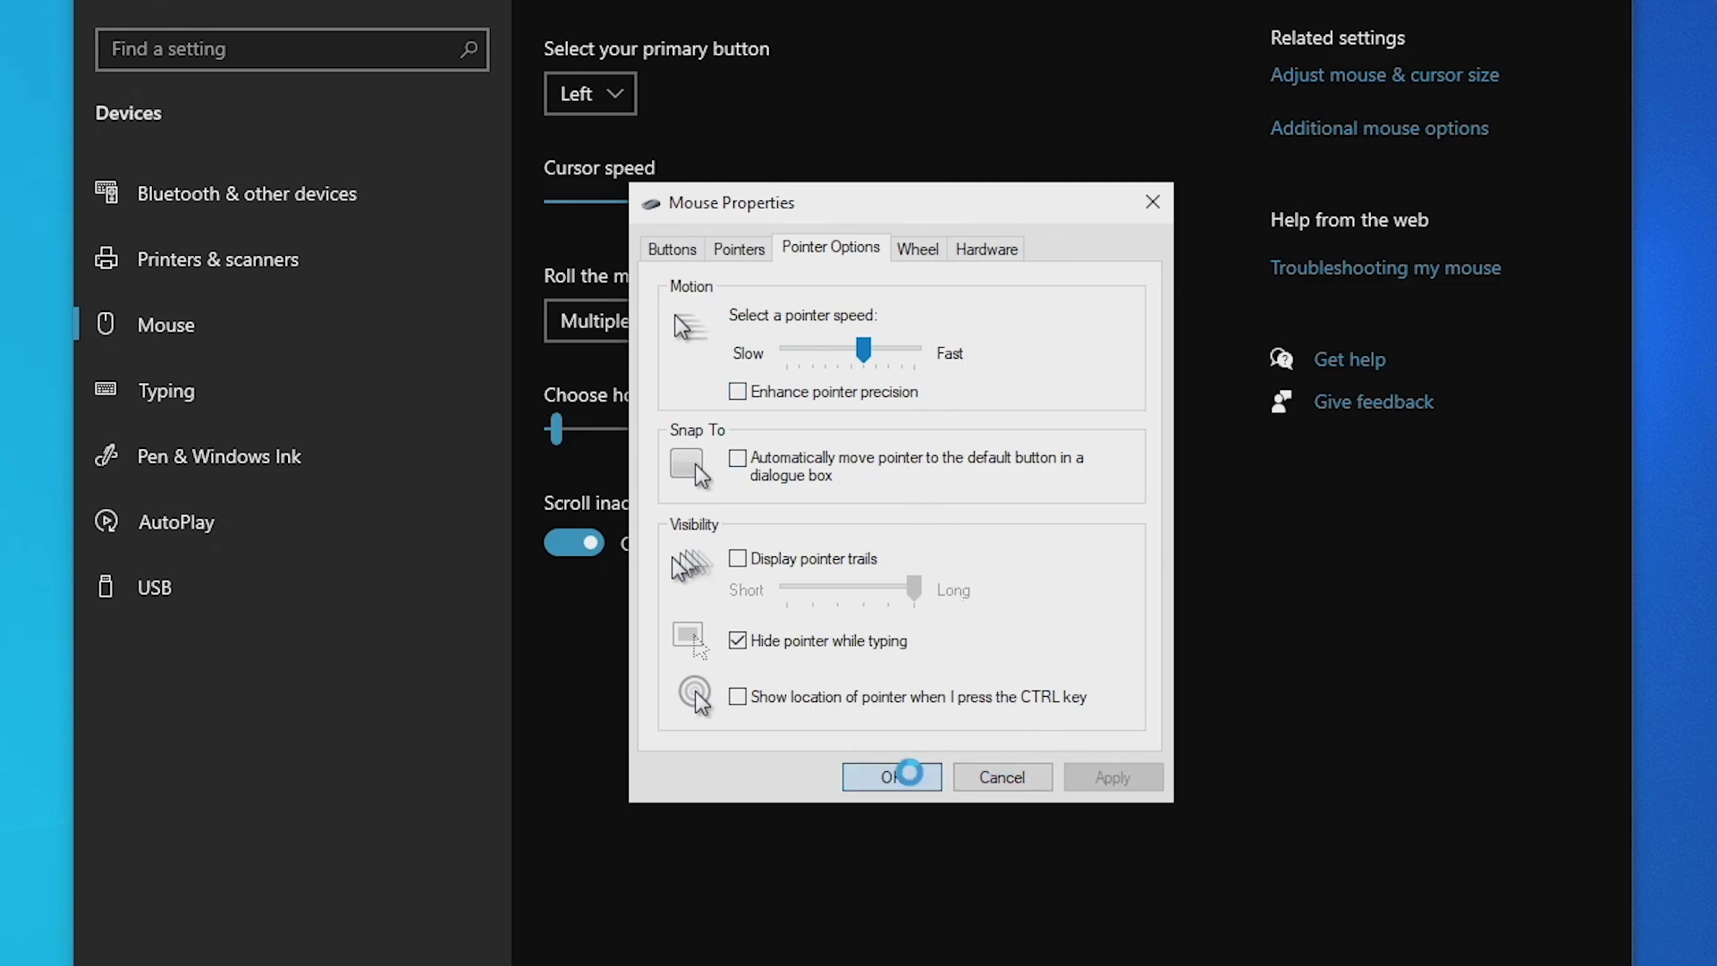
pyautogui.click(908, 775)
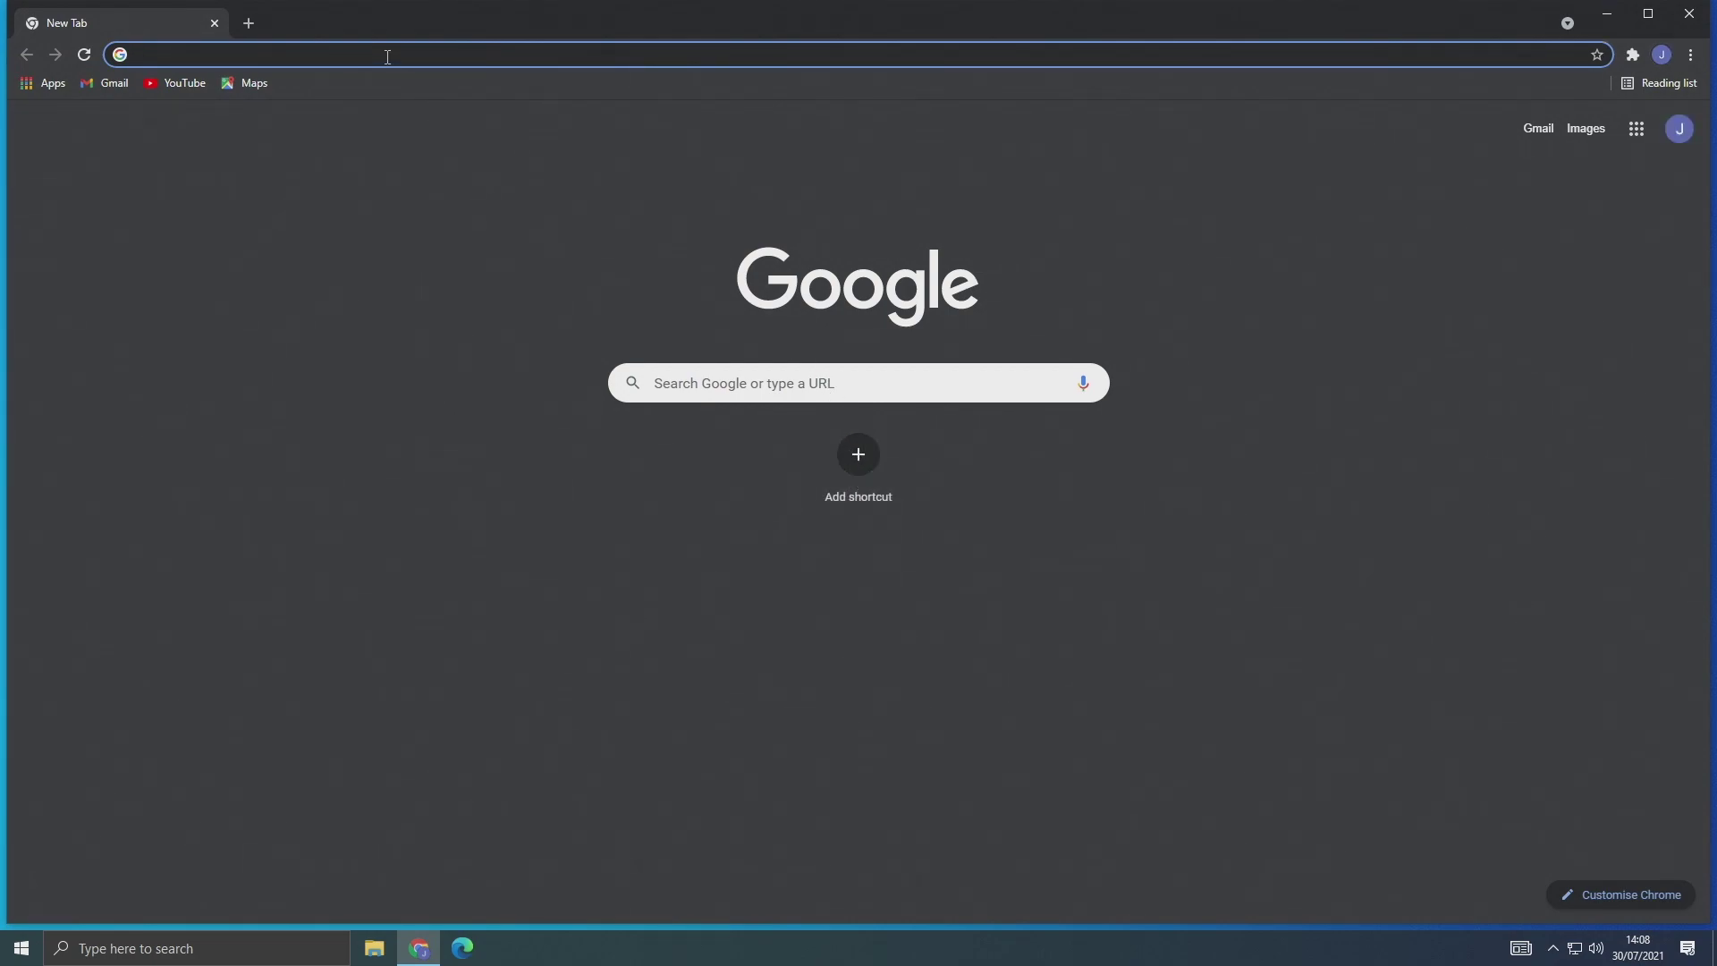
pyautogui.write('dp')
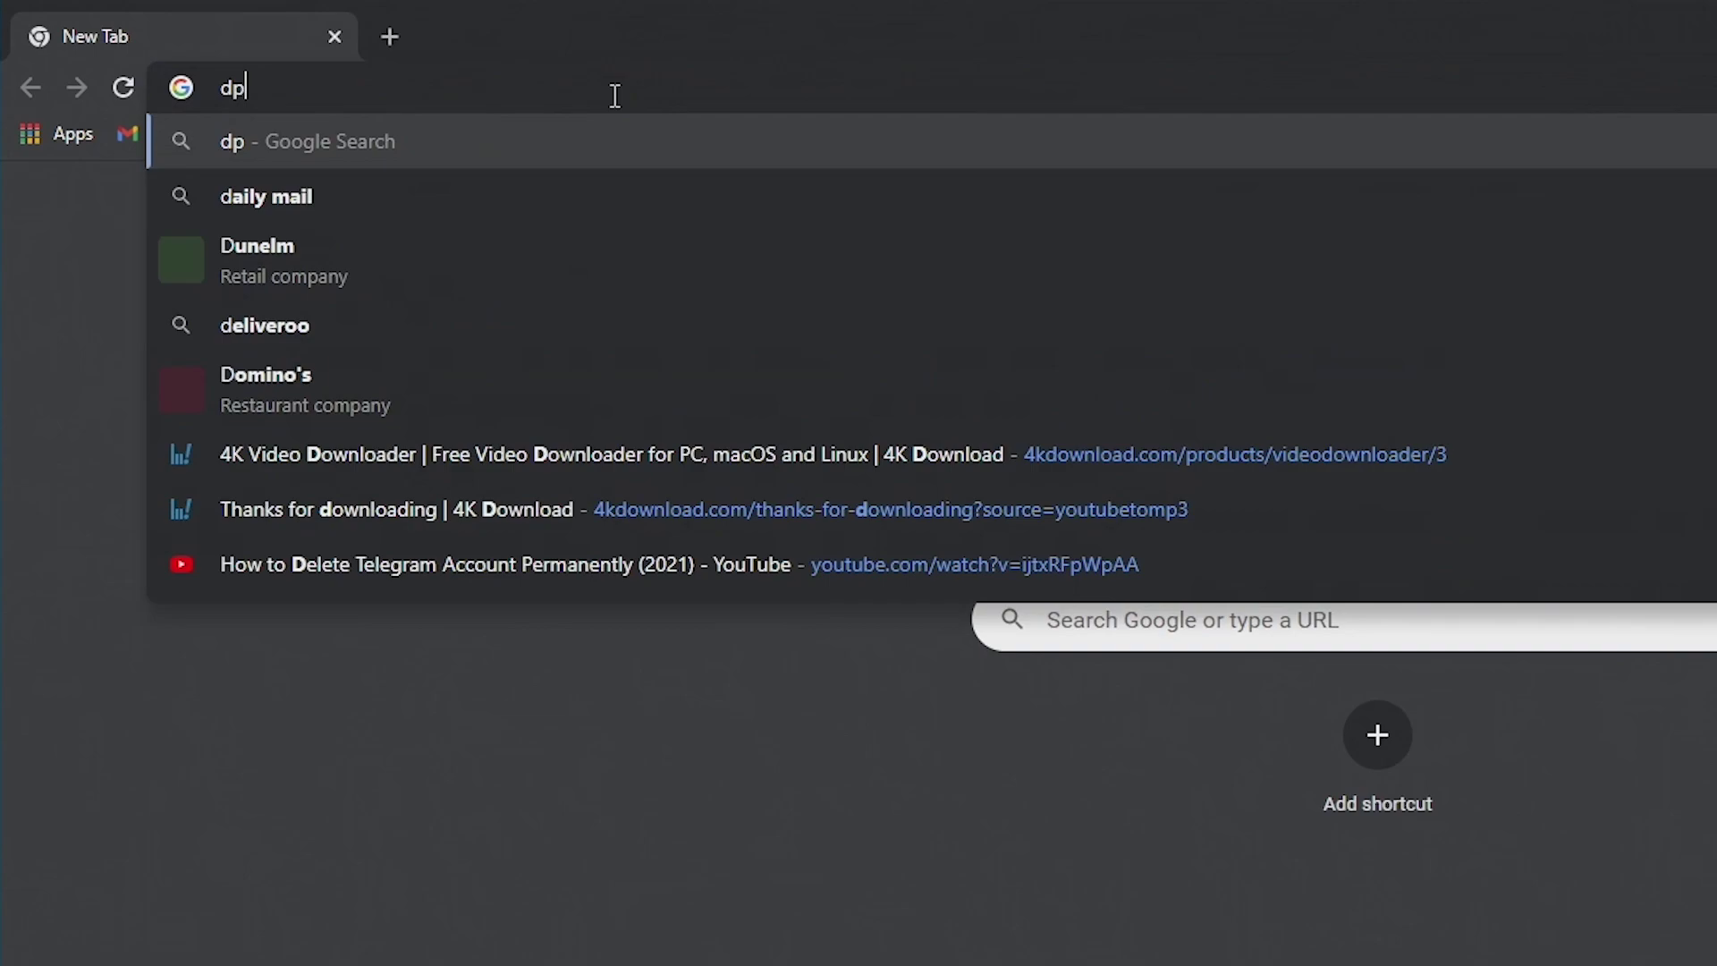
pyautogui.write('i ')
pyautogui.write('ana')
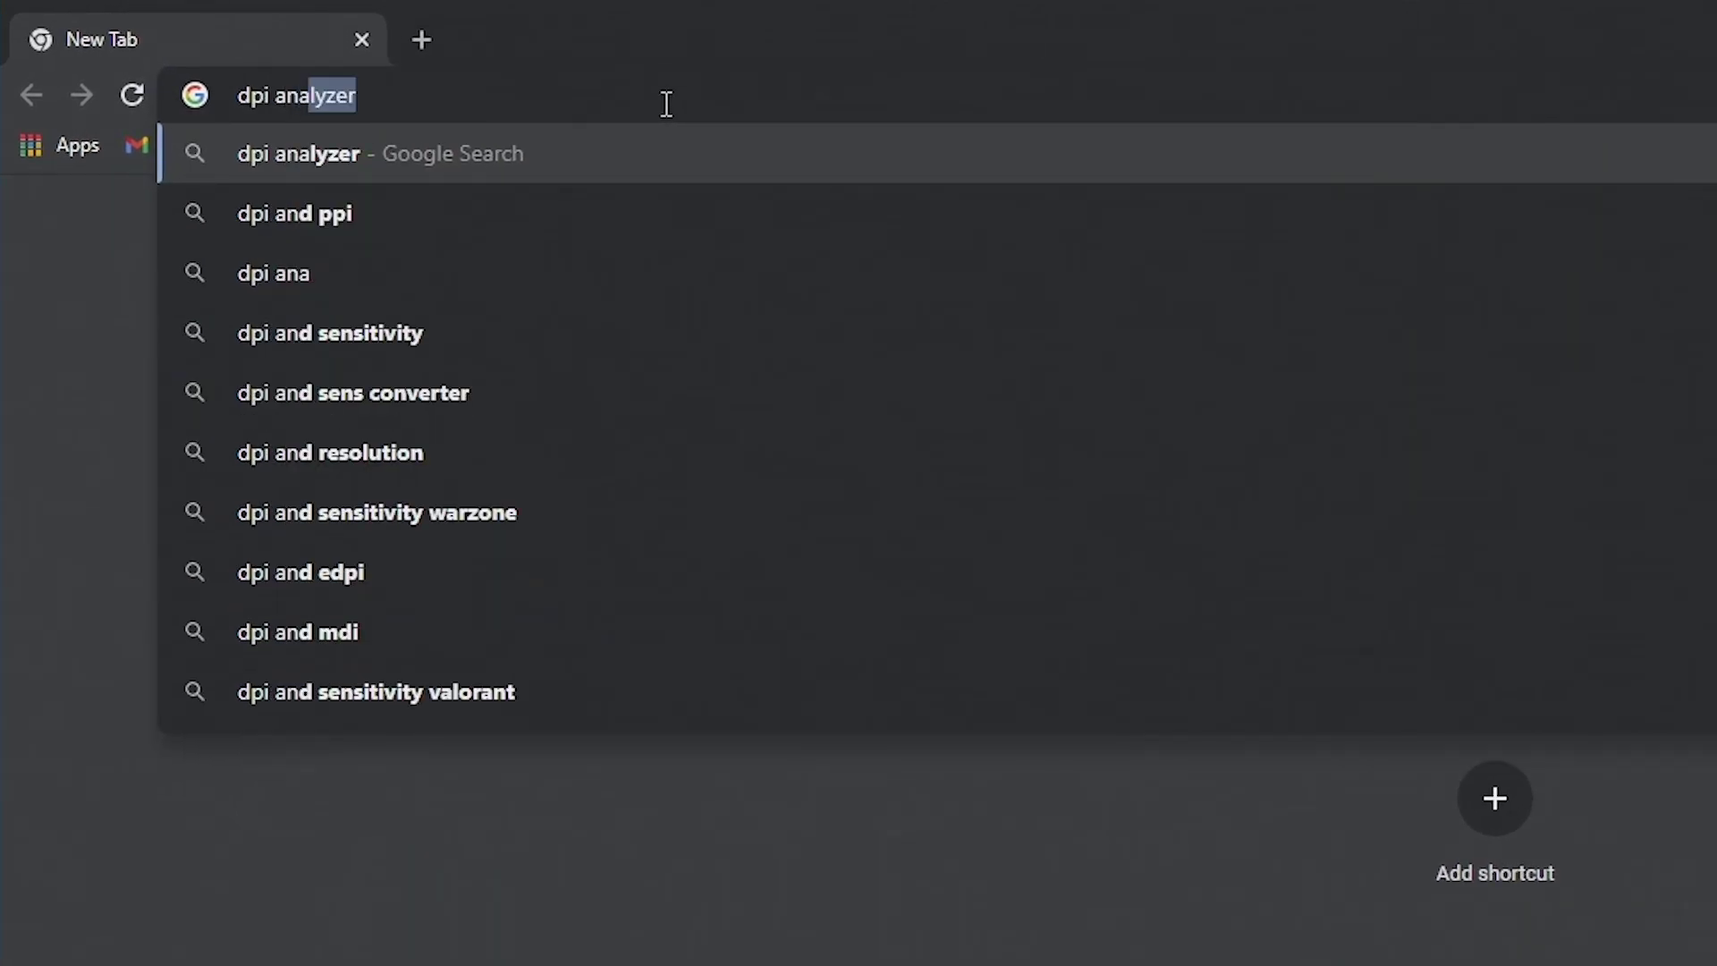
pyautogui.write('lzyer')
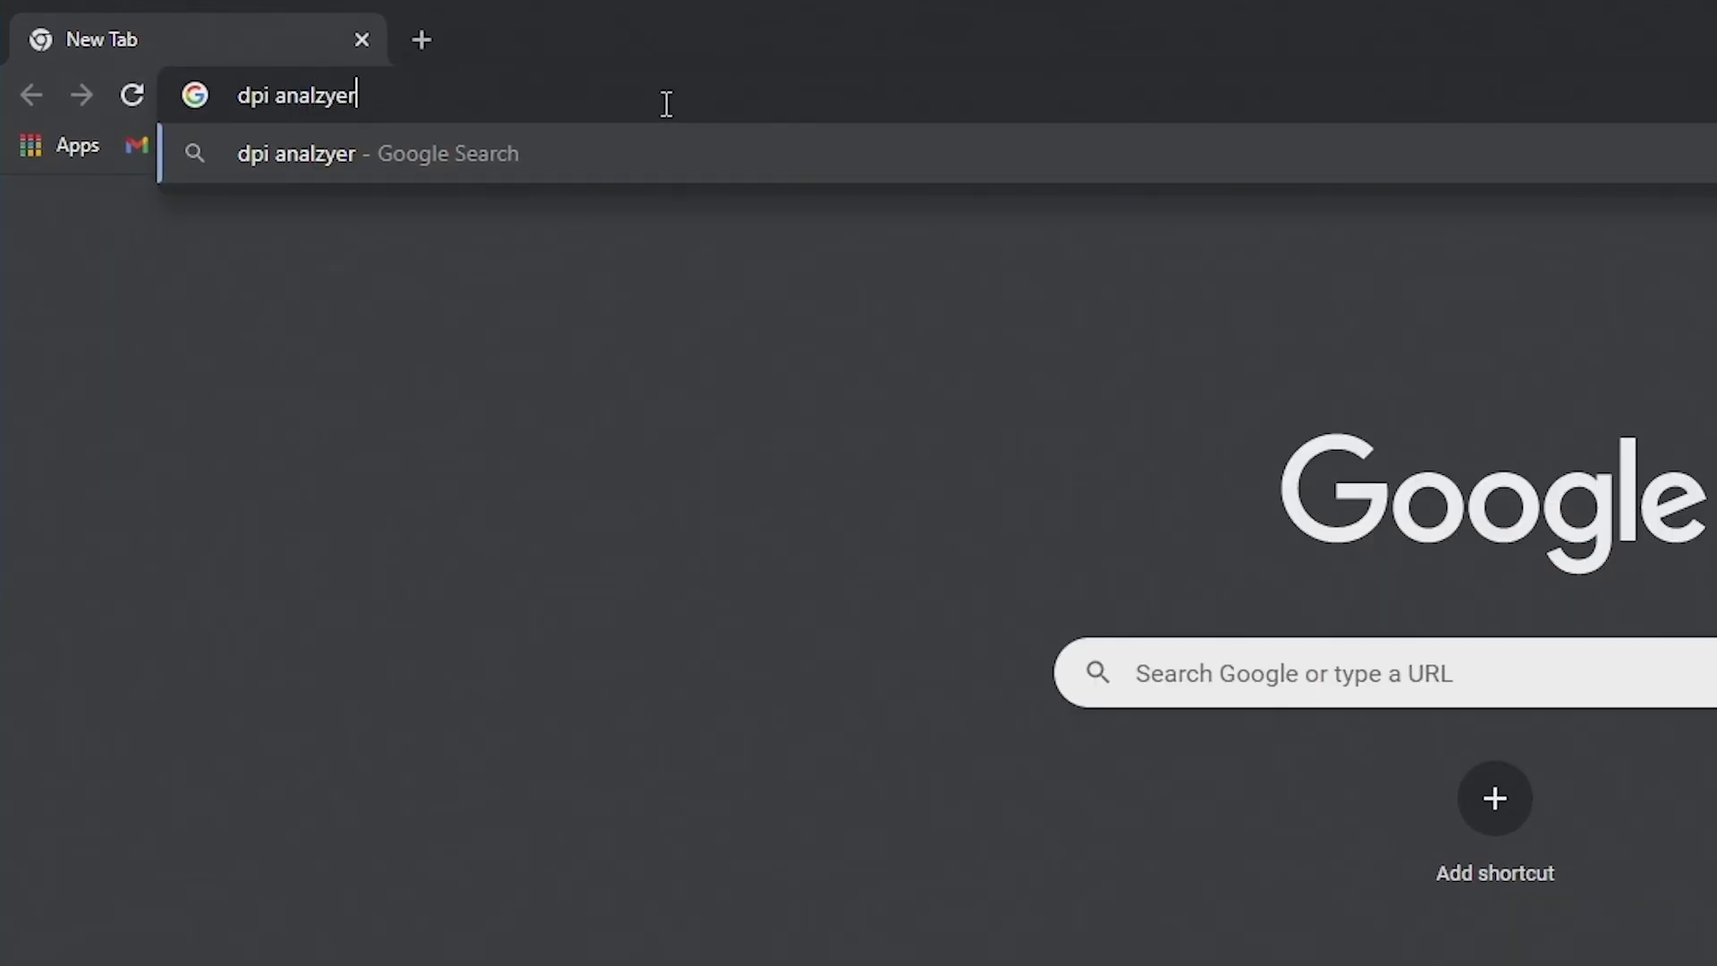
# - Search Google for 'dpi analzyer' from the Chrome address bar
pyautogui.press('Return')
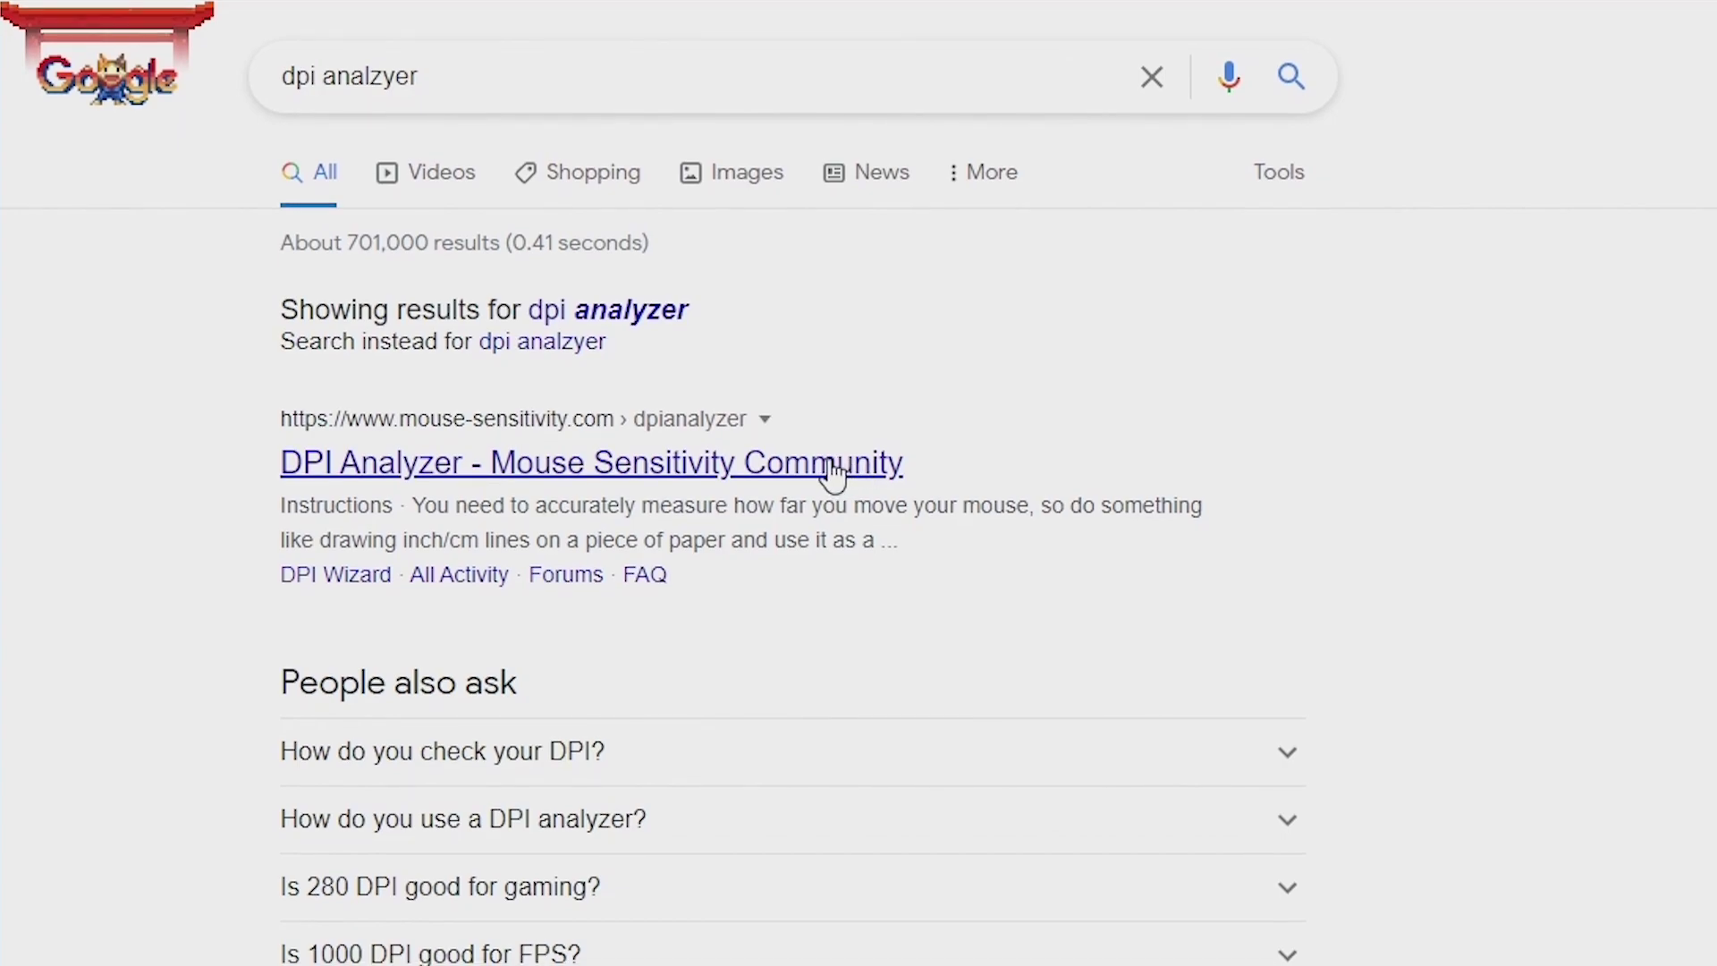
# - Open the mouse-sensitivity.com DPI Analyzer page and enter a target distance of 1 inch
pyautogui.click(832, 463)
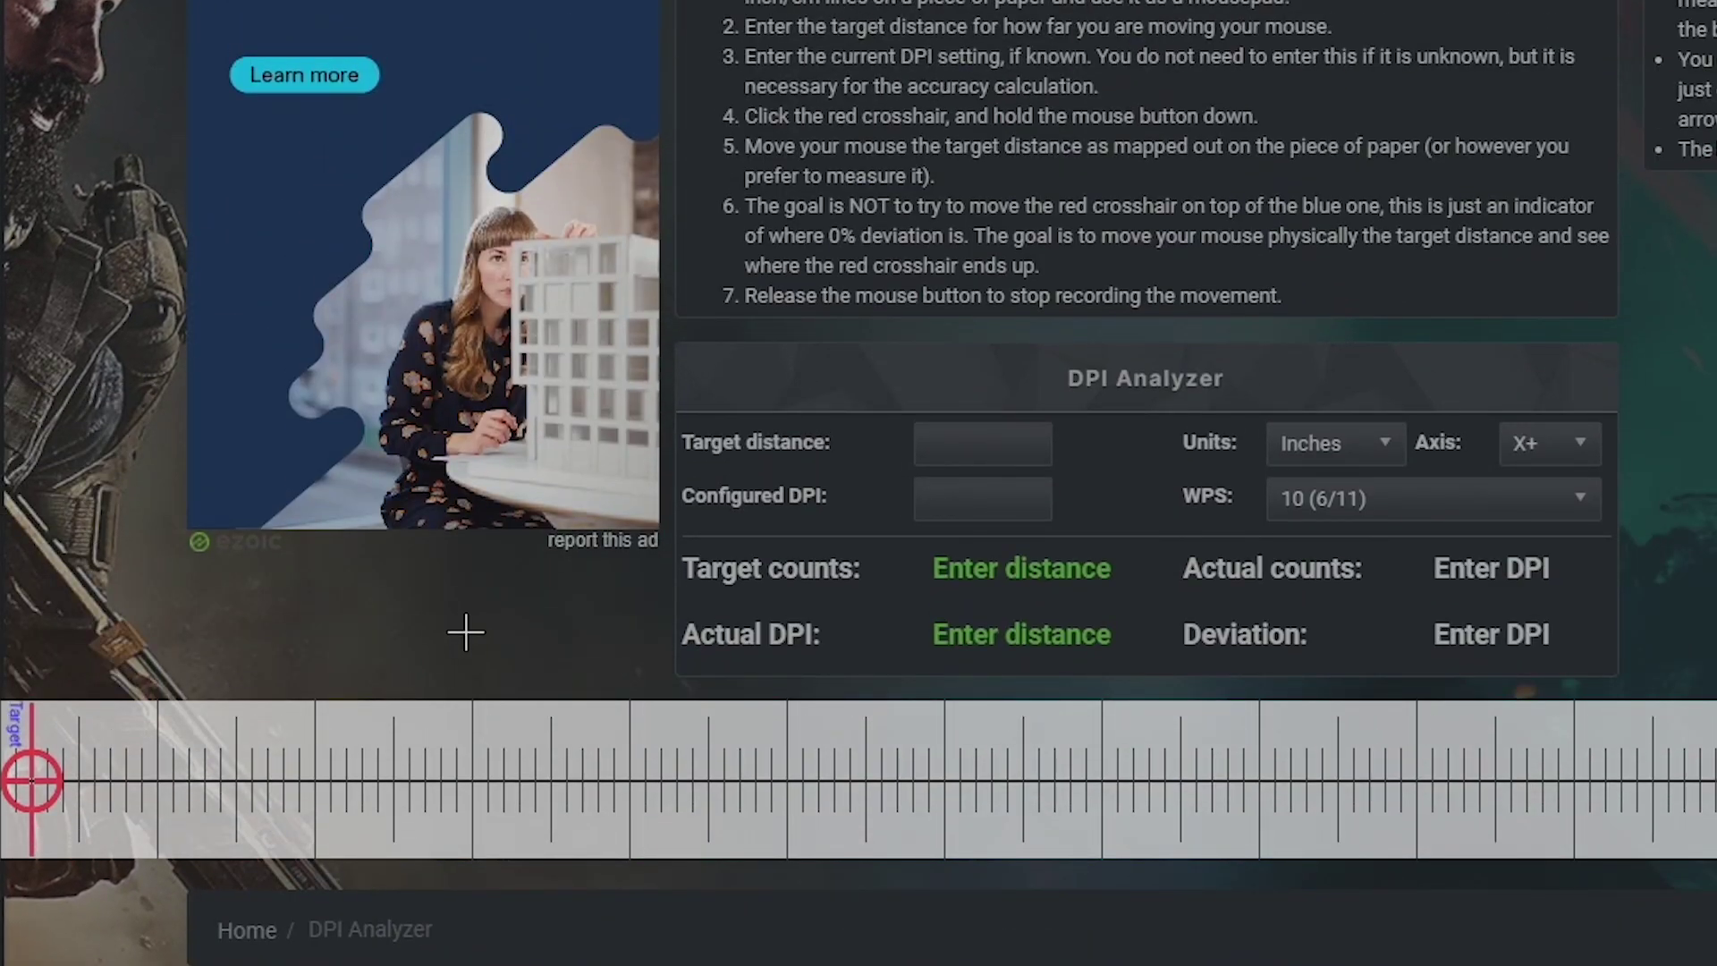
pyautogui.click(976, 451)
pyautogui.write('1')
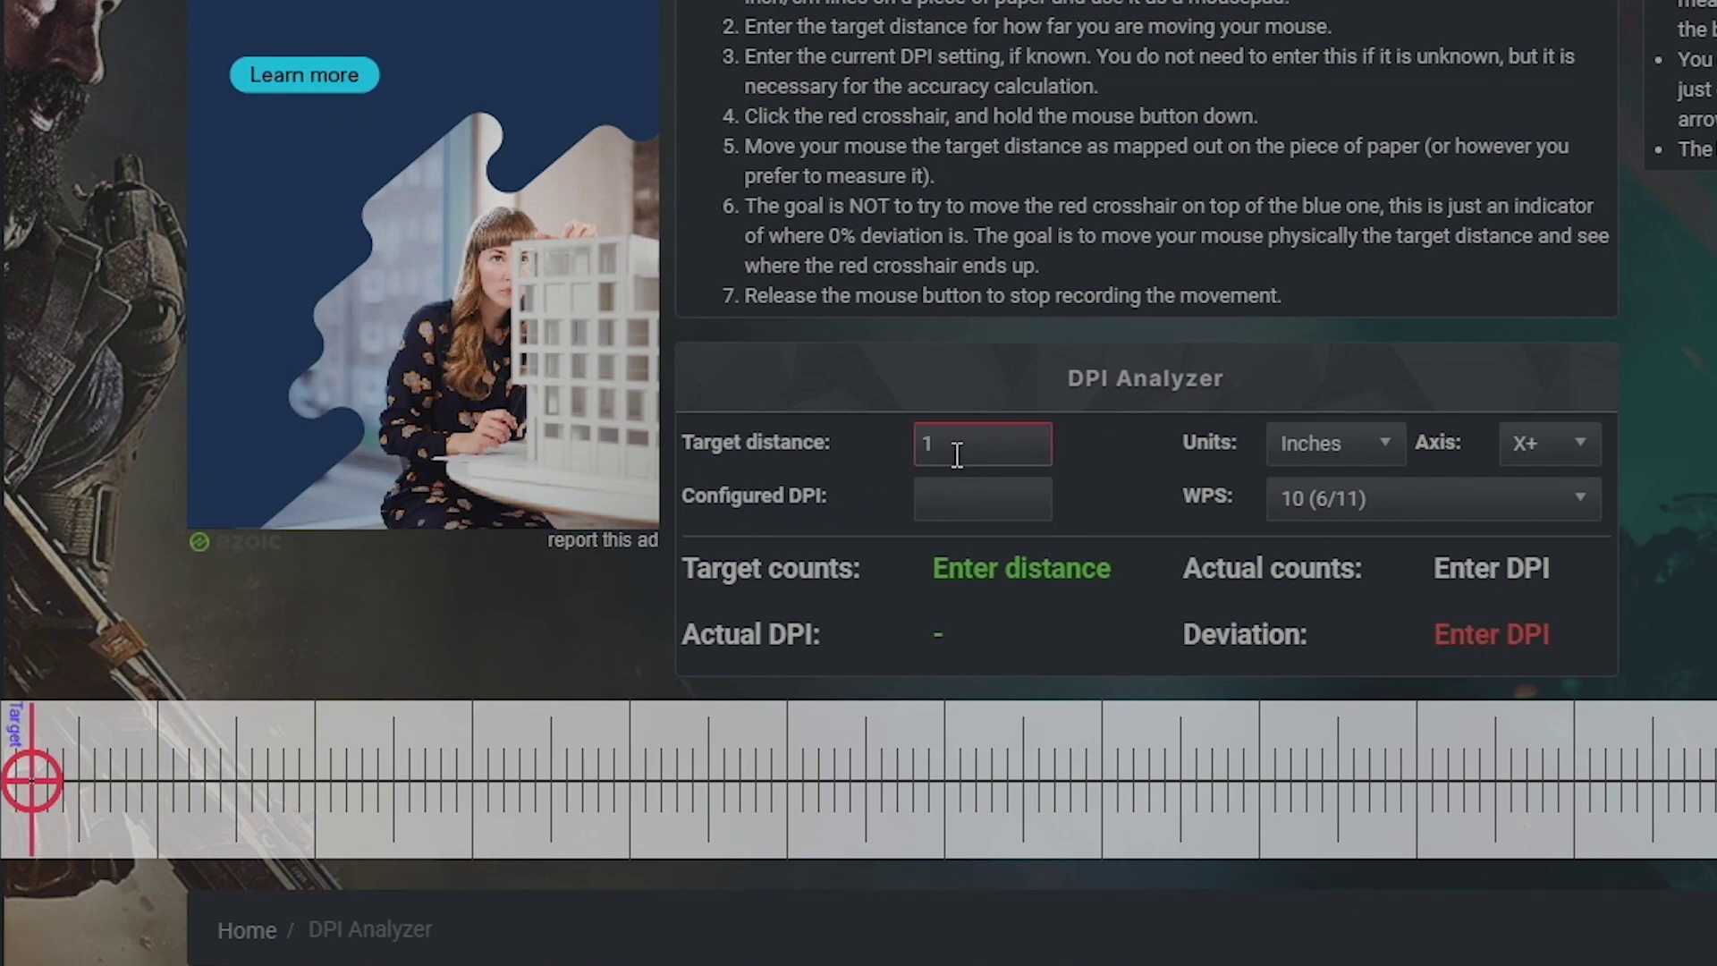
pyautogui.click(817, 458)
# - Move the red crosshair one inch to measure 413 counts, then highlight the 413.00 Actual DPI
pyautogui.moveTo(30, 780); pyautogui.dragTo(681, 762)
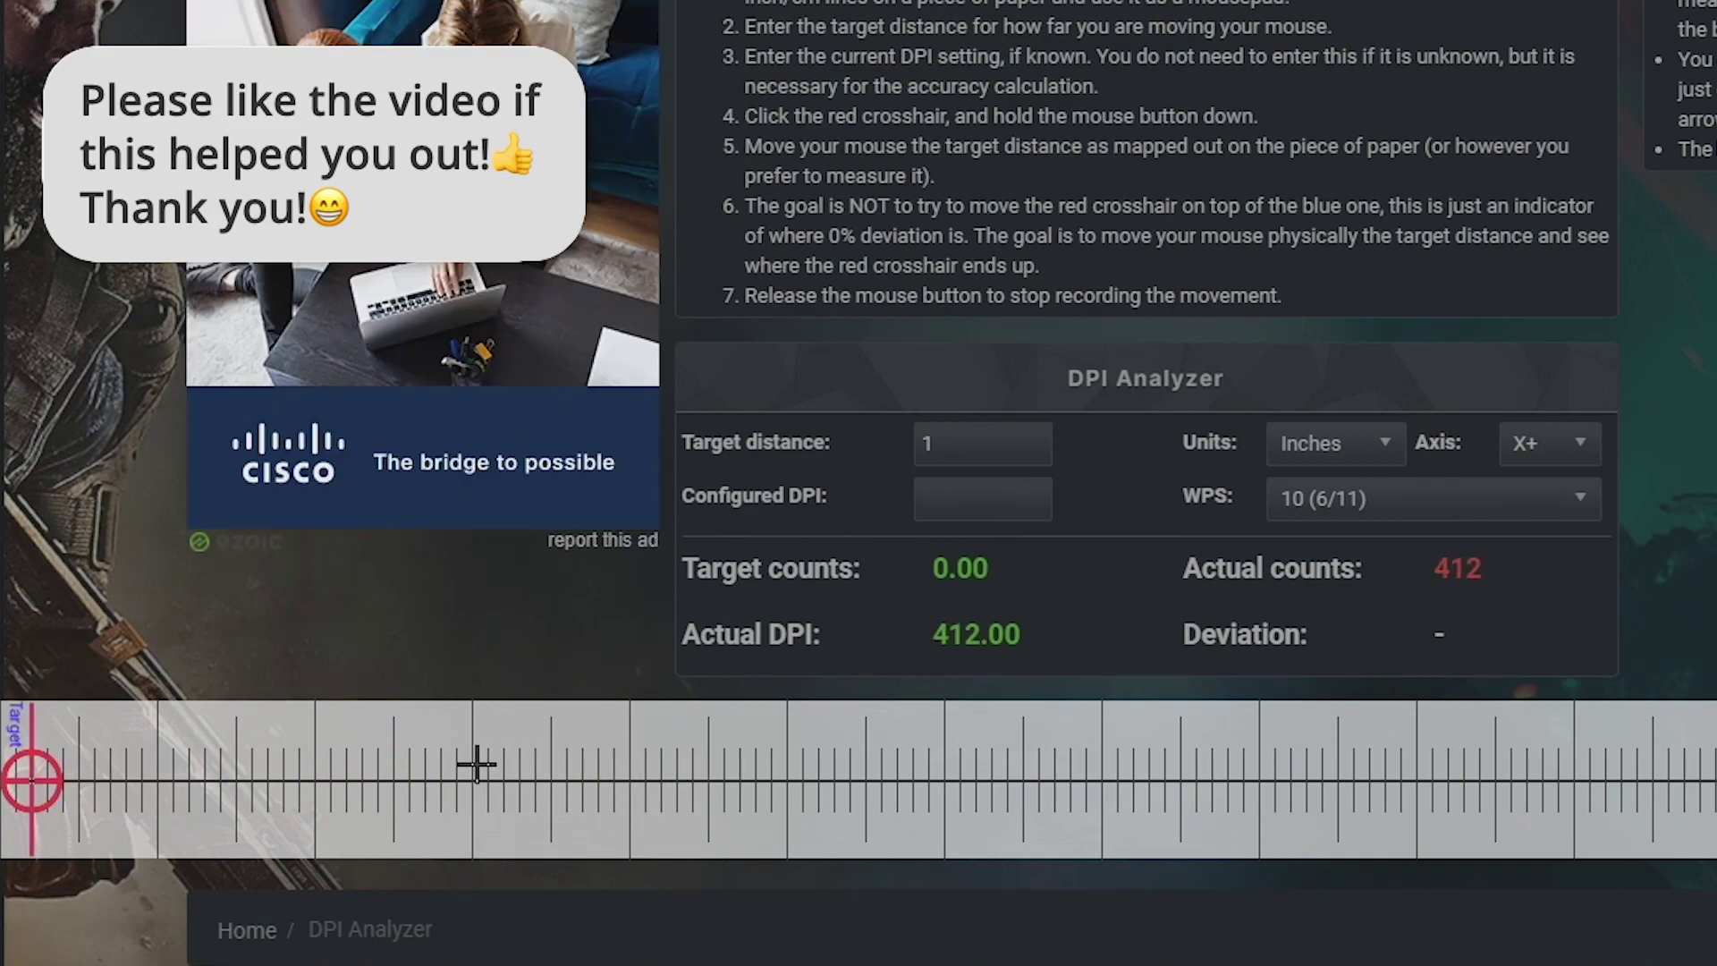
pyautogui.moveTo(34, 781); pyautogui.dragTo(709, 782)
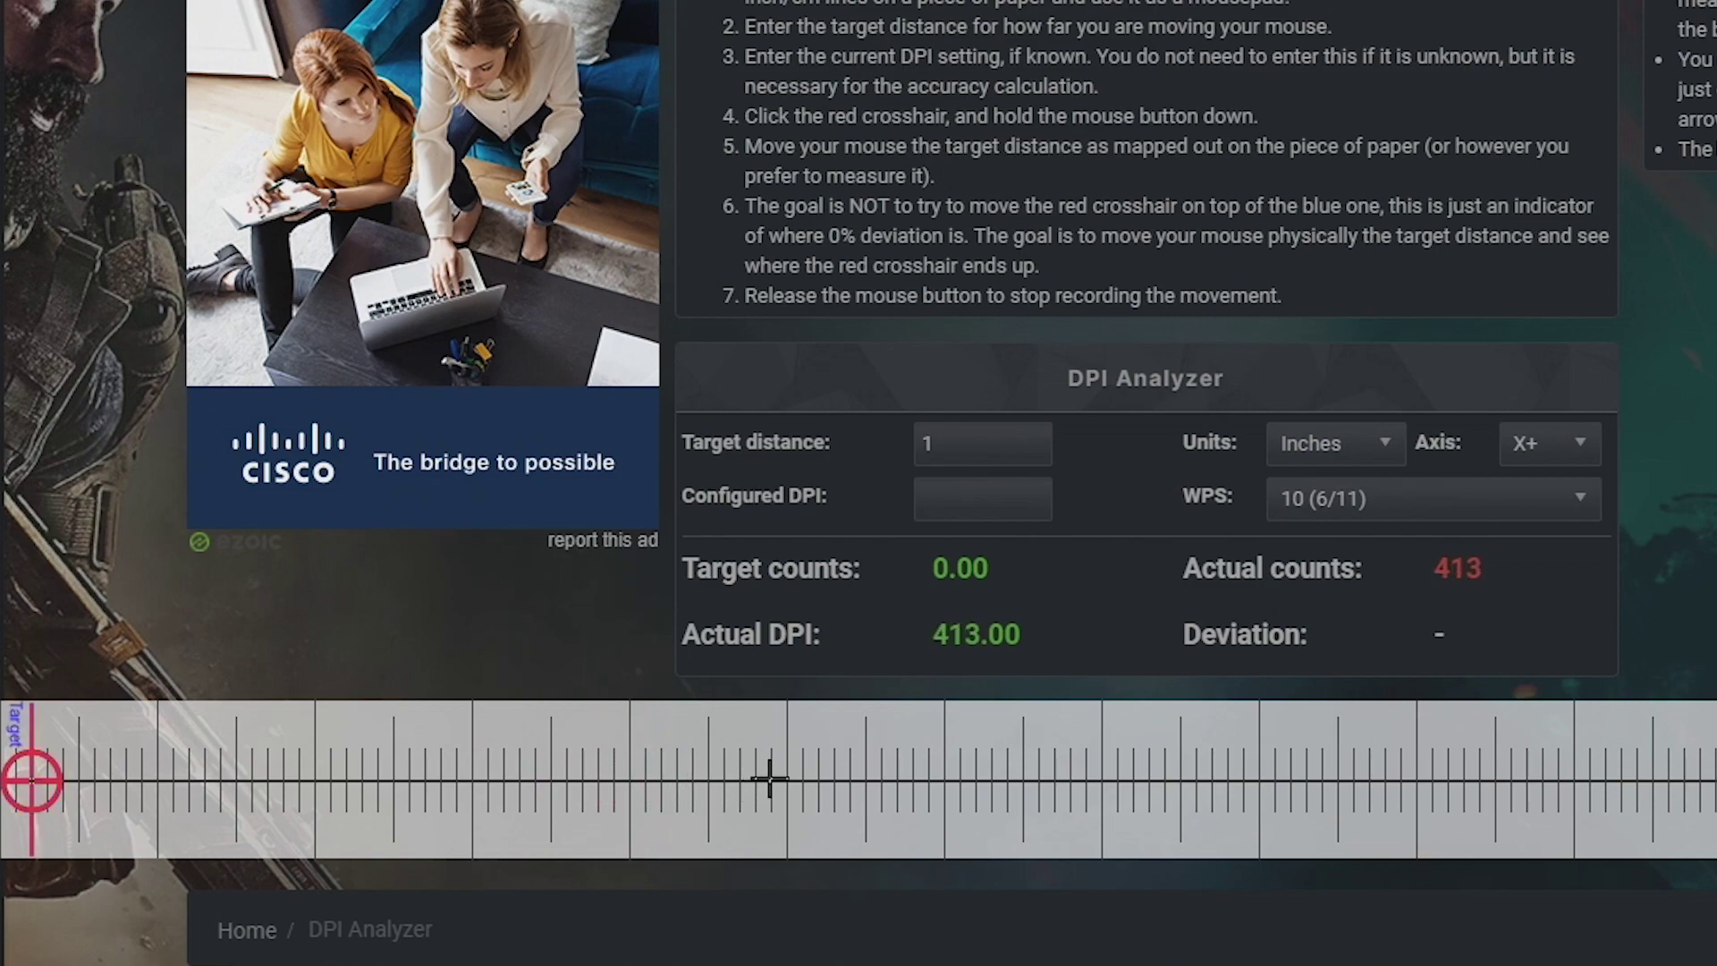
pyautogui.moveTo(925, 633); pyautogui.dragTo(1054, 634)
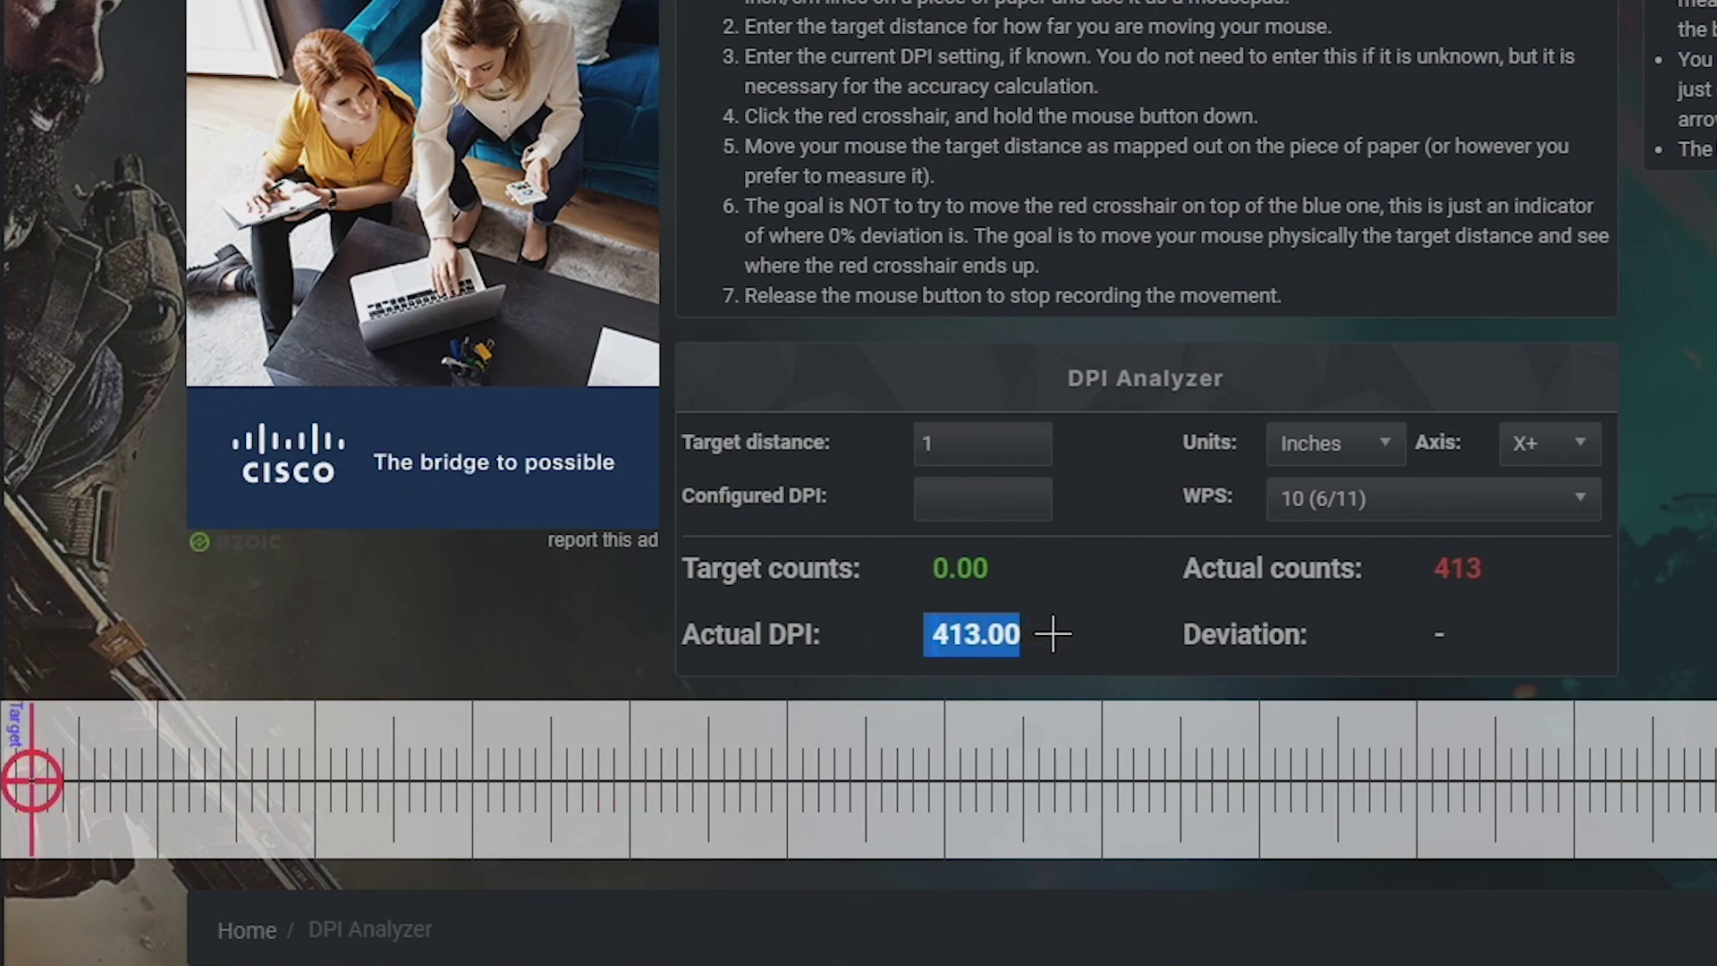
pyautogui.click(935, 634)
pyautogui.moveTo(935, 633); pyautogui.dragTo(1034, 637)
pyautogui.click(1062, 635)
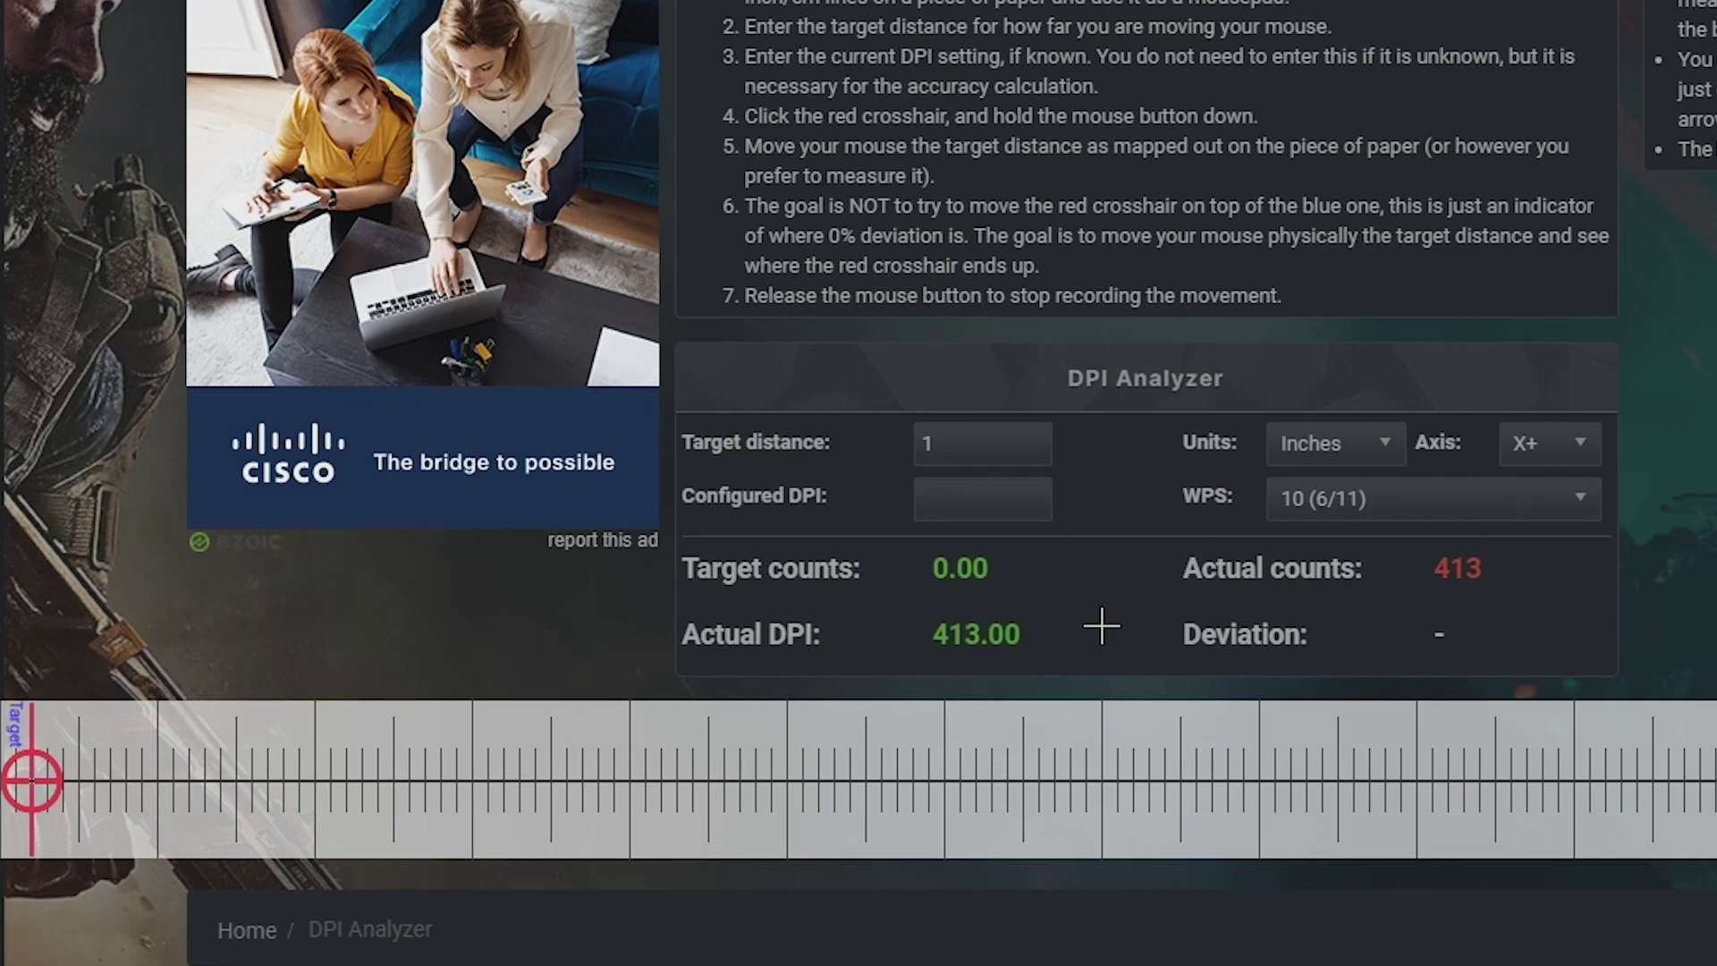